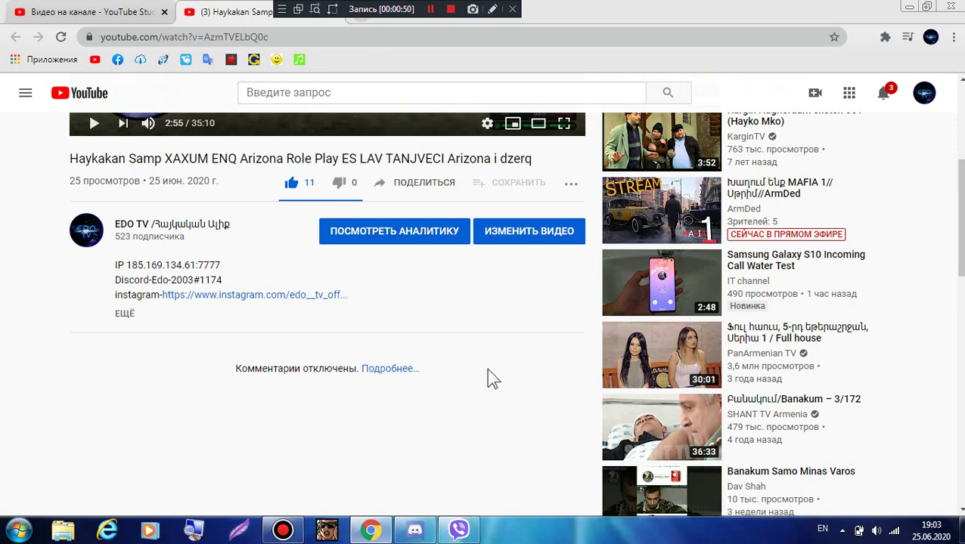
Review the video page down to its disabled comments section, and close its browser tab
scroll(443, 424, "up", 2)
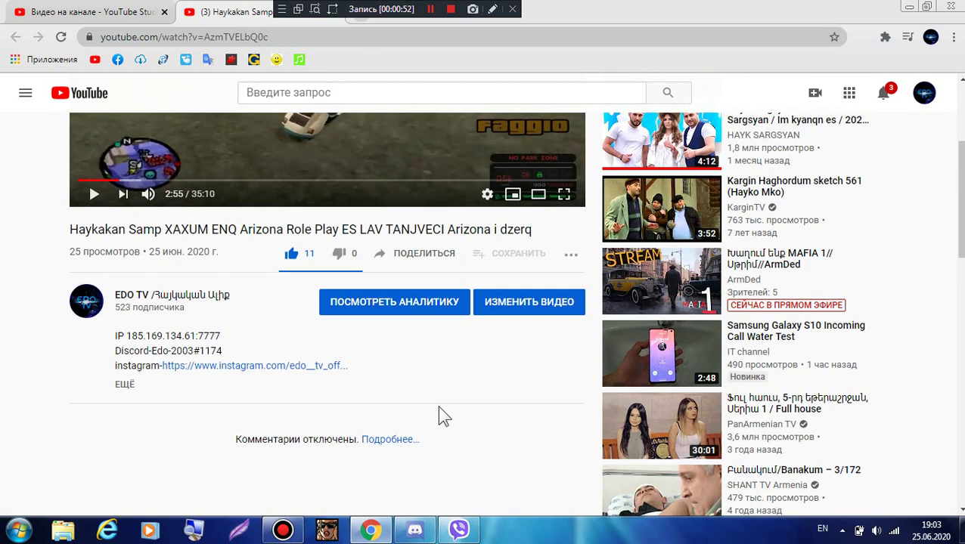
scroll(442, 383, "up", 2)
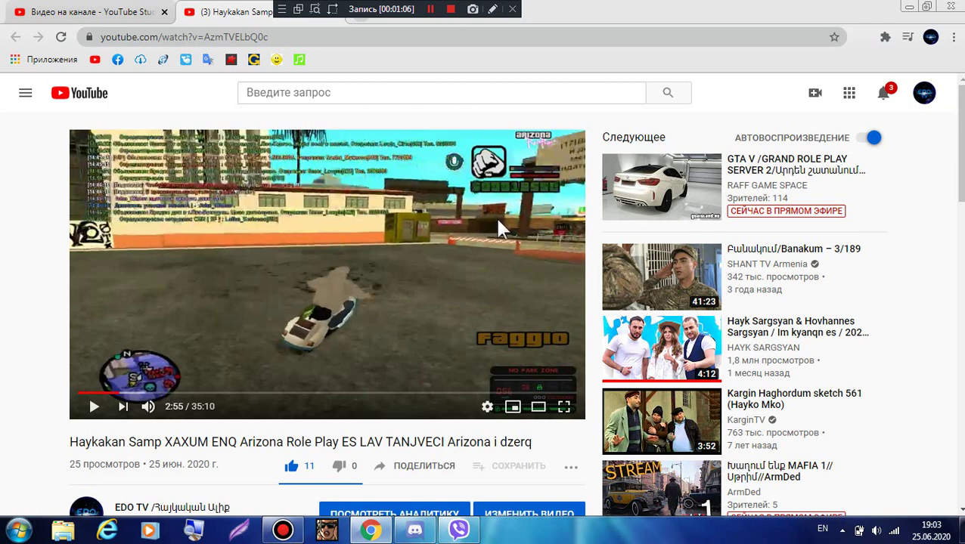
scroll(496, 219, "down", 3)
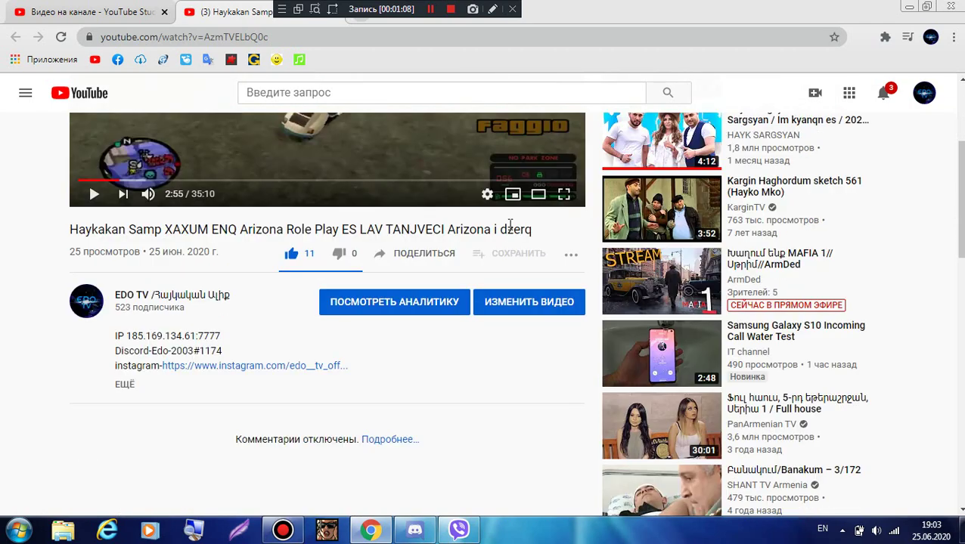
scroll(510, 224, "up", 3)
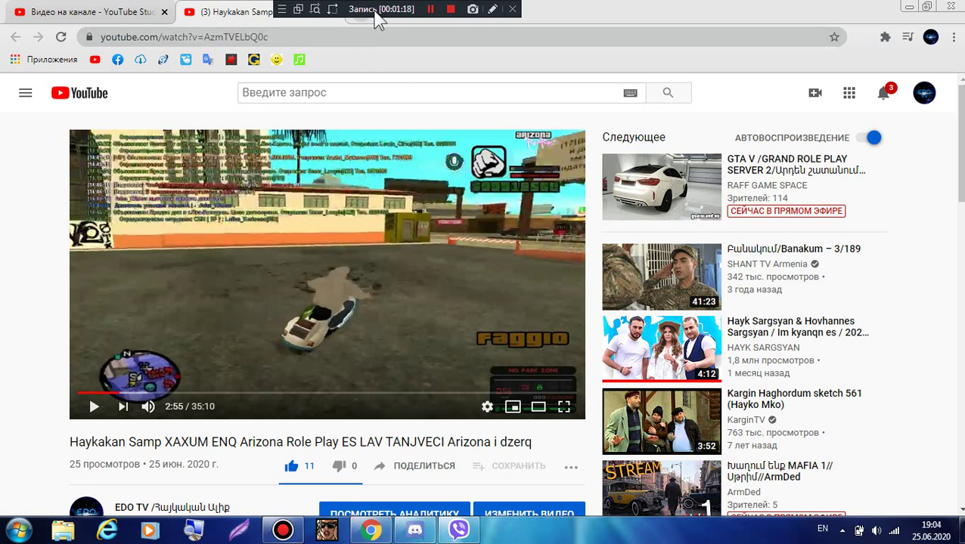
left_click_drag(376, 14, 493, 15)
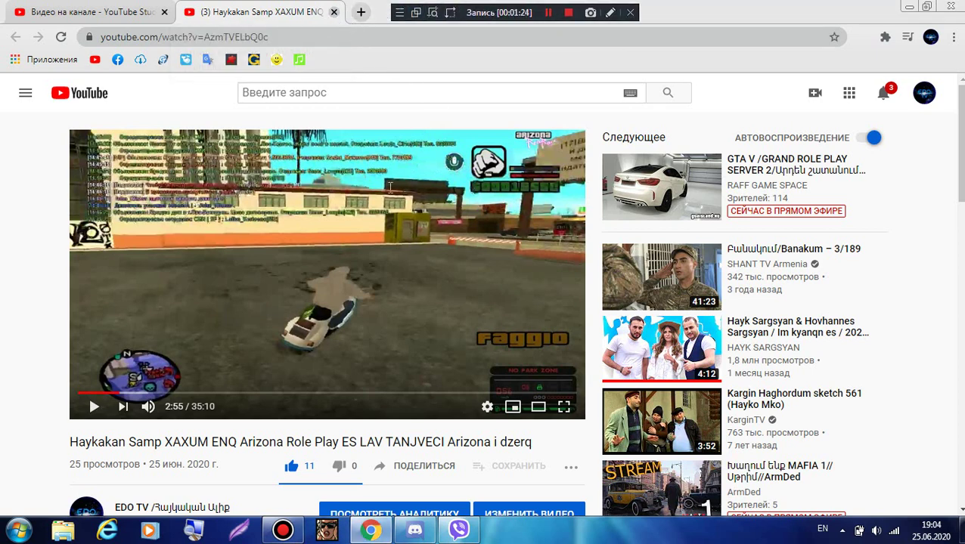
key("ctrl+w")
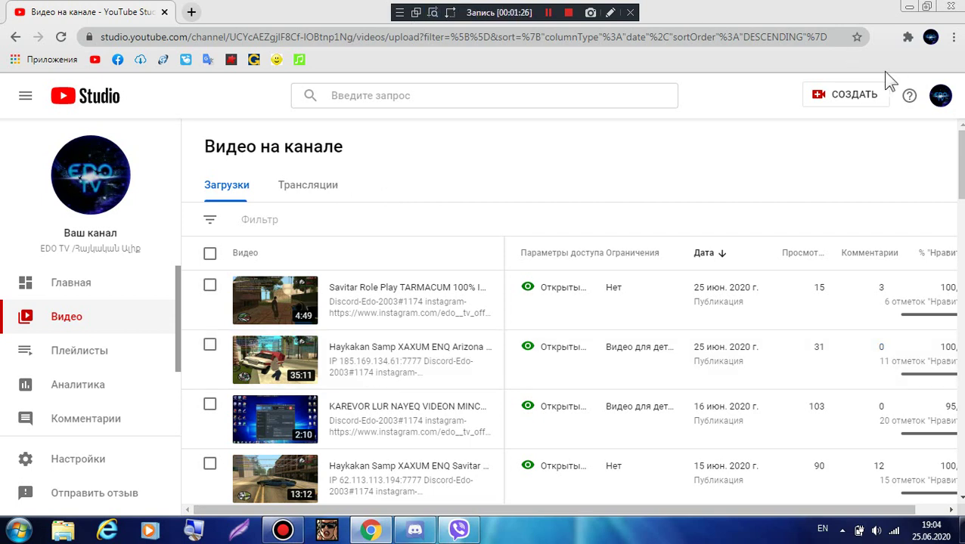
Start a new video upload to the channel with the INTRO file from the "Образцы видео" folder
left_click(873, 102)
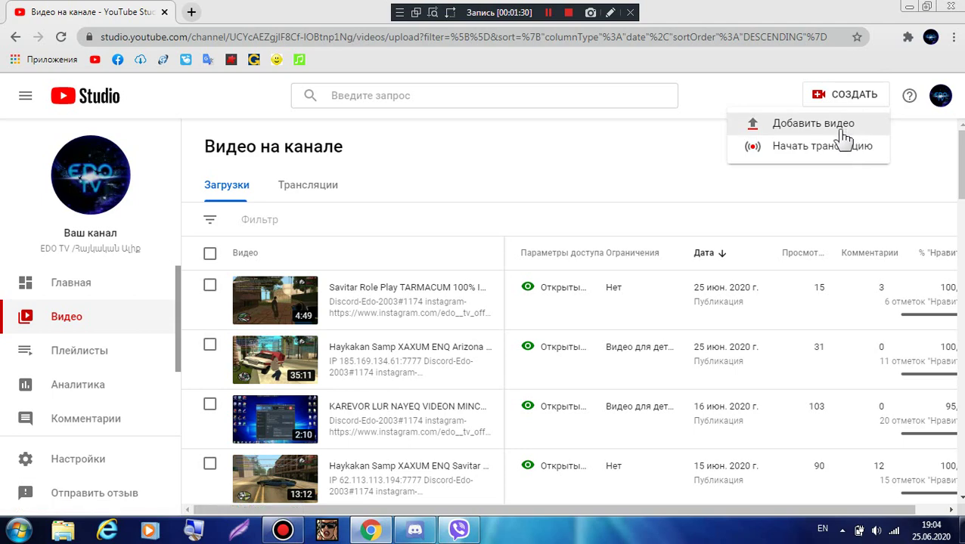
left_click(851, 130)
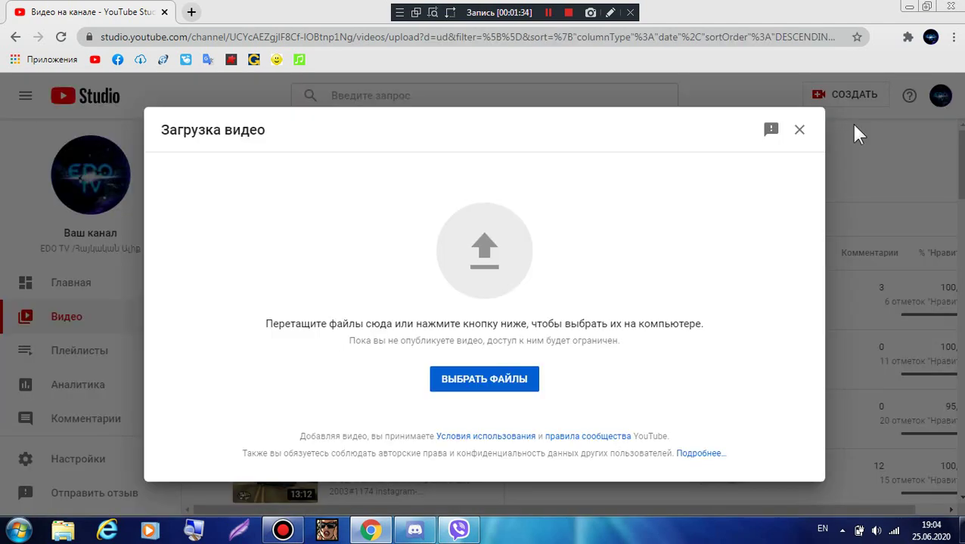
left_click(502, 239)
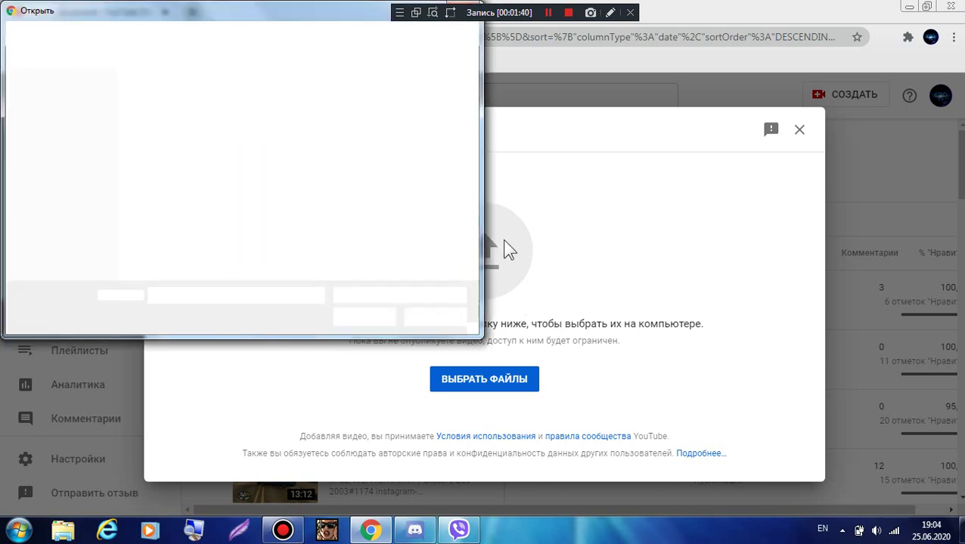
left_click(274, 163)
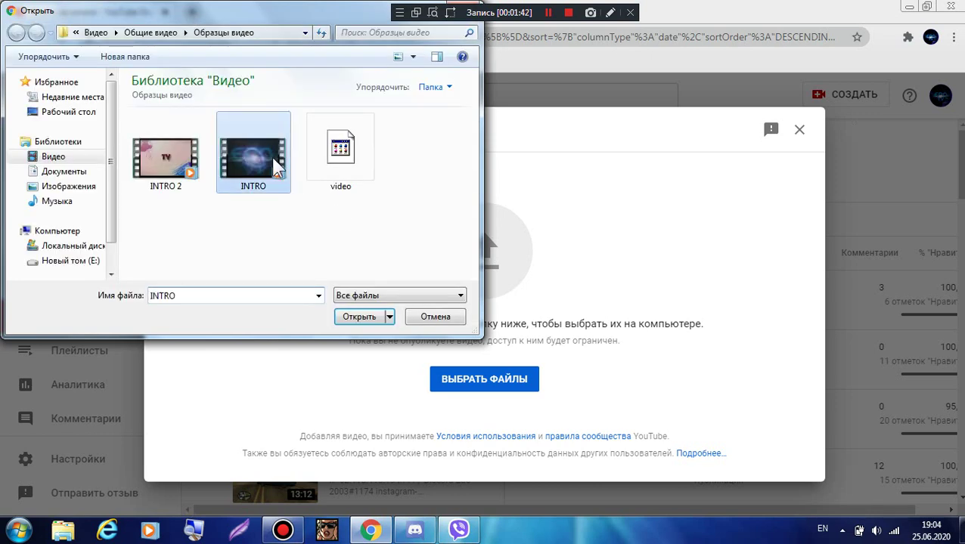
double_click(275, 162)
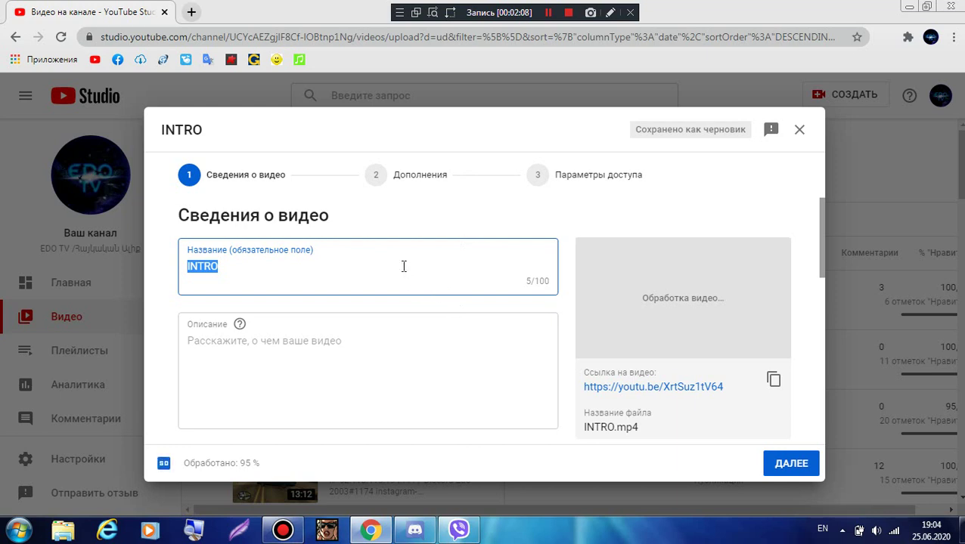
Set the INTRO video's audience to "Видео не для детей" in its upload details
left_click(427, 344)
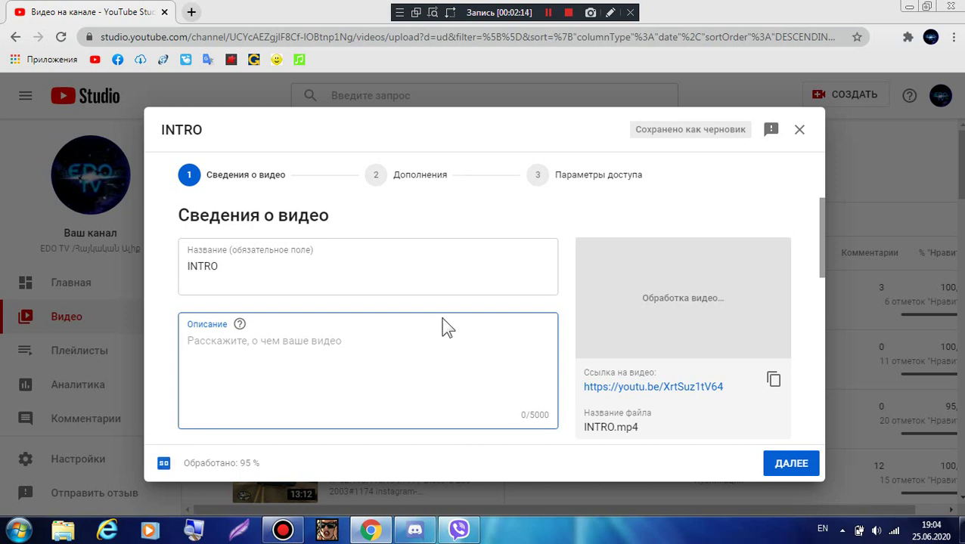
scroll(446, 314, "down", 2)
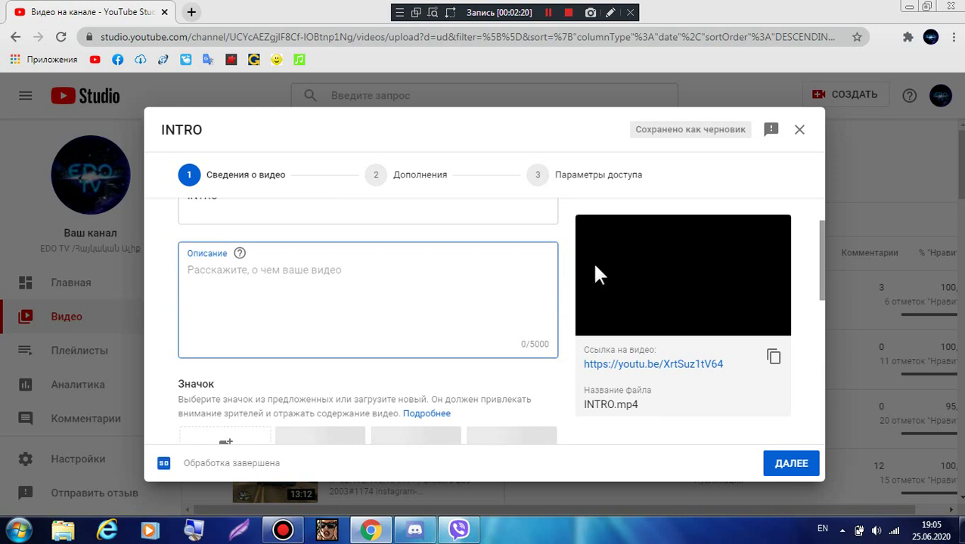
scroll(665, 295, "up", 2)
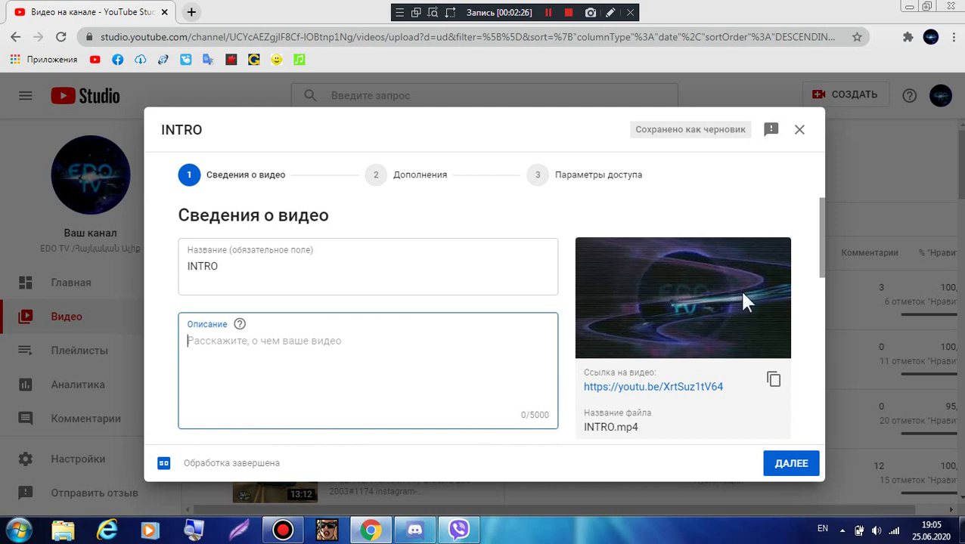
mouse_move(752, 259)
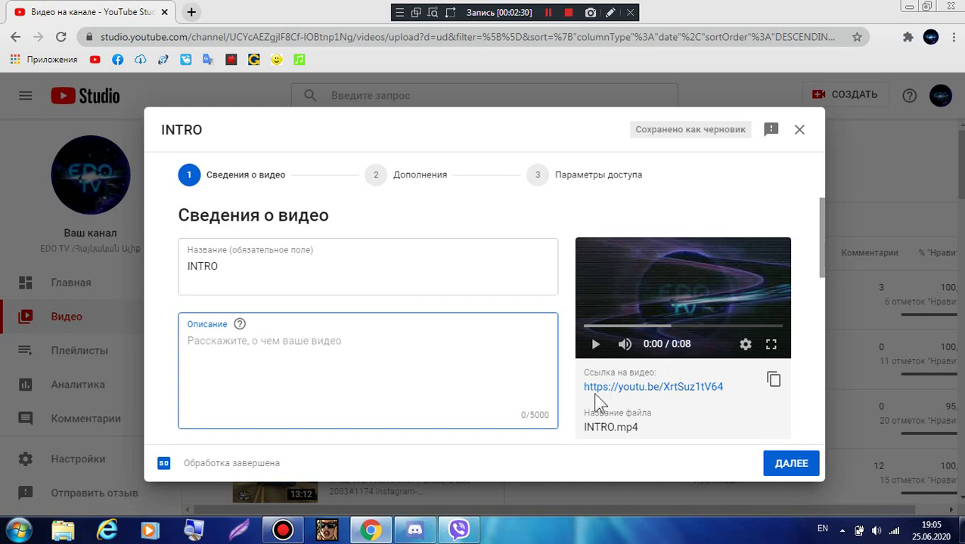
scroll(594, 395, "down", 2)
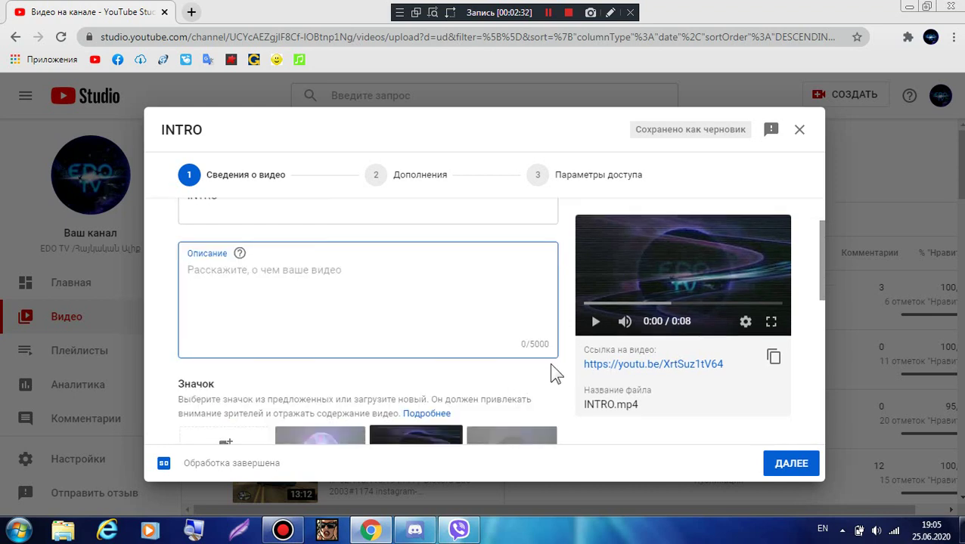
scroll(553, 374, "down", 2)
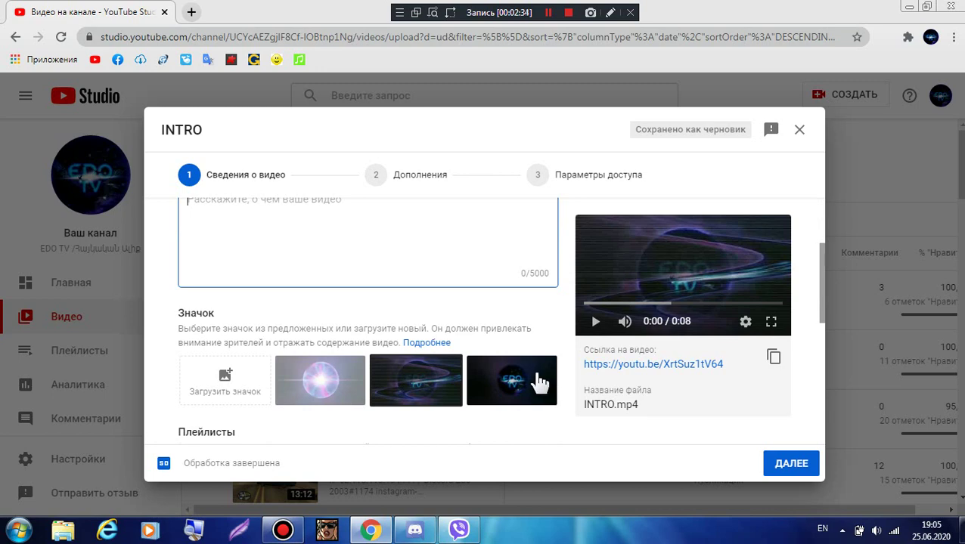
scroll(504, 375, "down", 5)
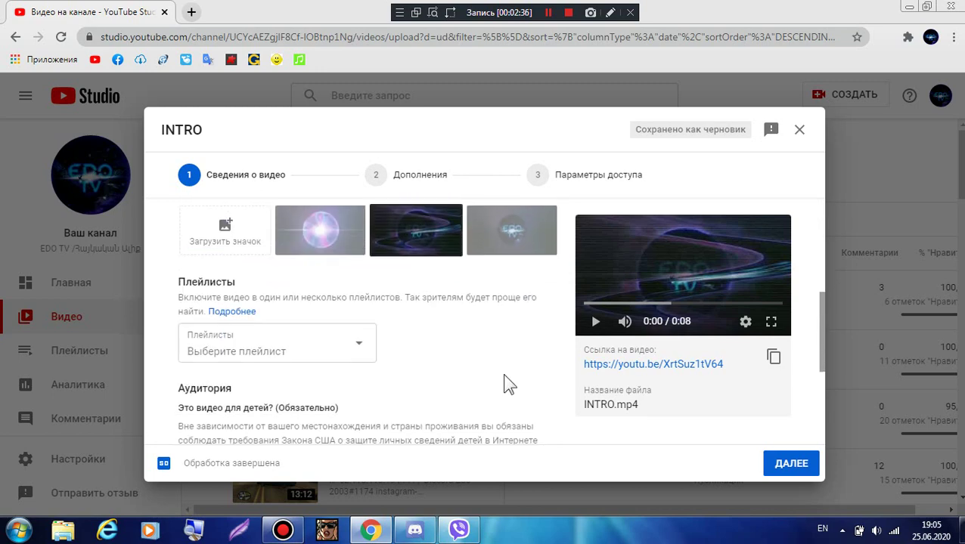
scroll(498, 377, "down", 2)
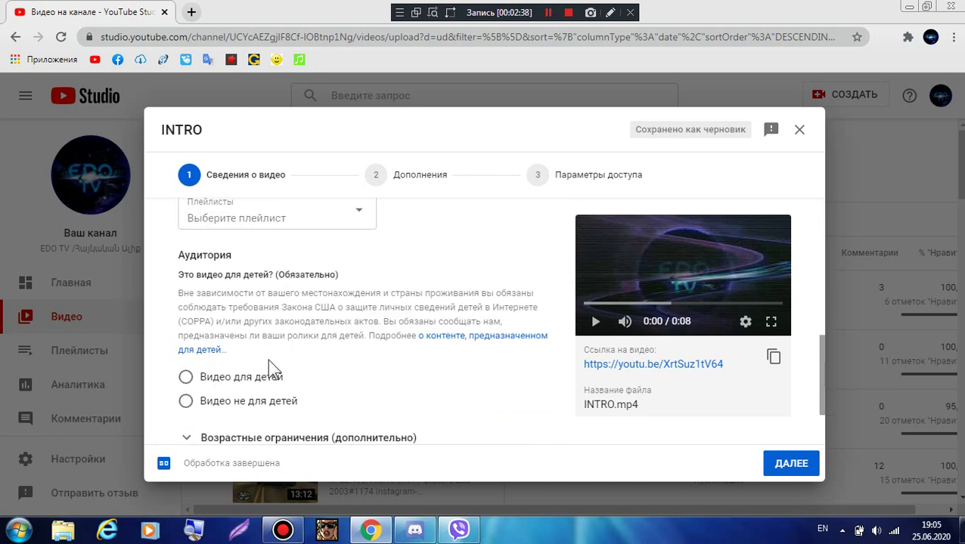
left_click(287, 408)
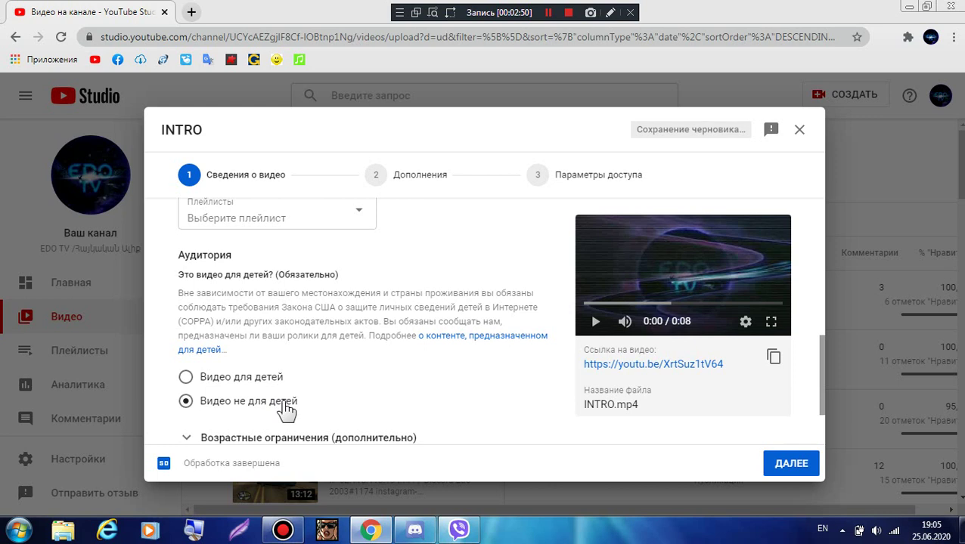
Expand the optional age restrictions under the audience setting and examine the two 18+ choices
scroll(291, 409, "down", 1)
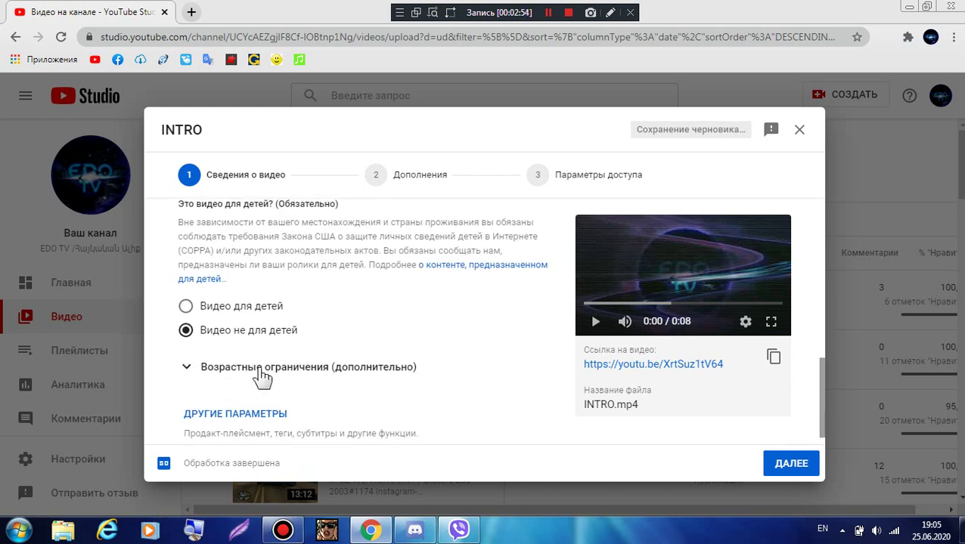
scroll(261, 374, "down", 1)
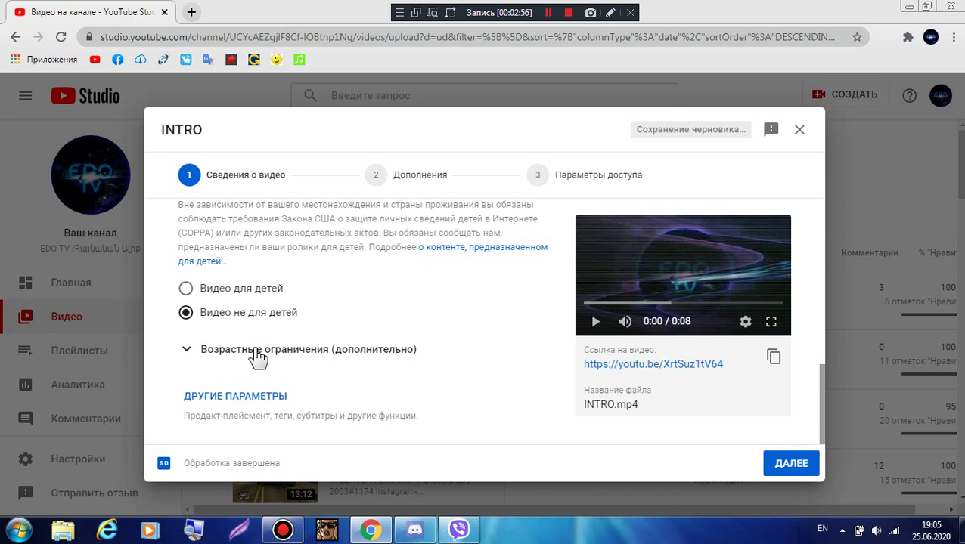
left_click(257, 351)
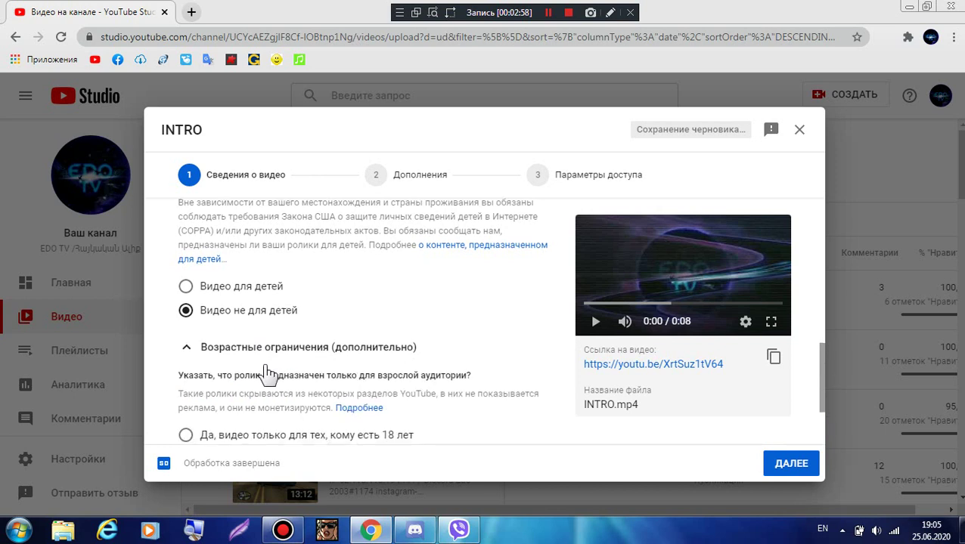
scroll(300, 393, "down", 2)
scroll(313, 397, "down", 1)
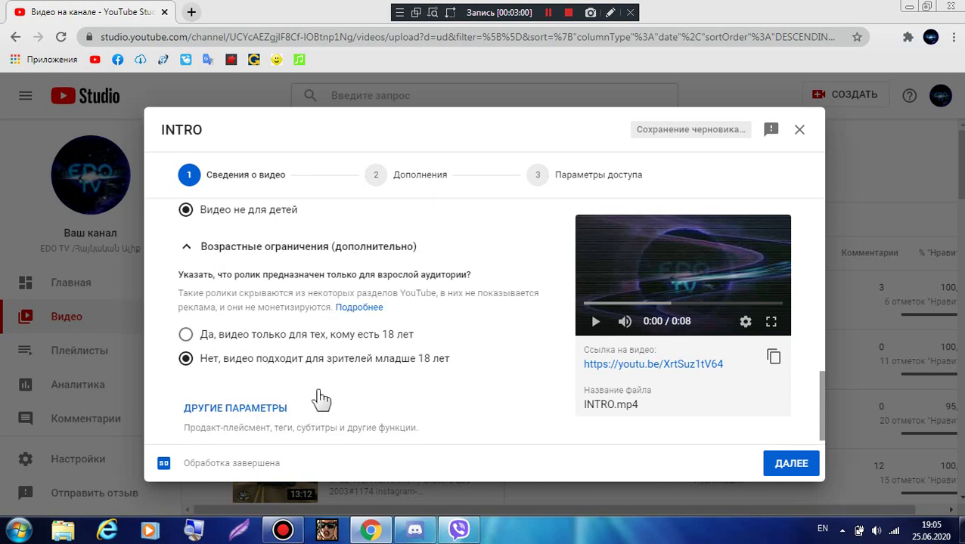
scroll(288, 361, "down", 1)
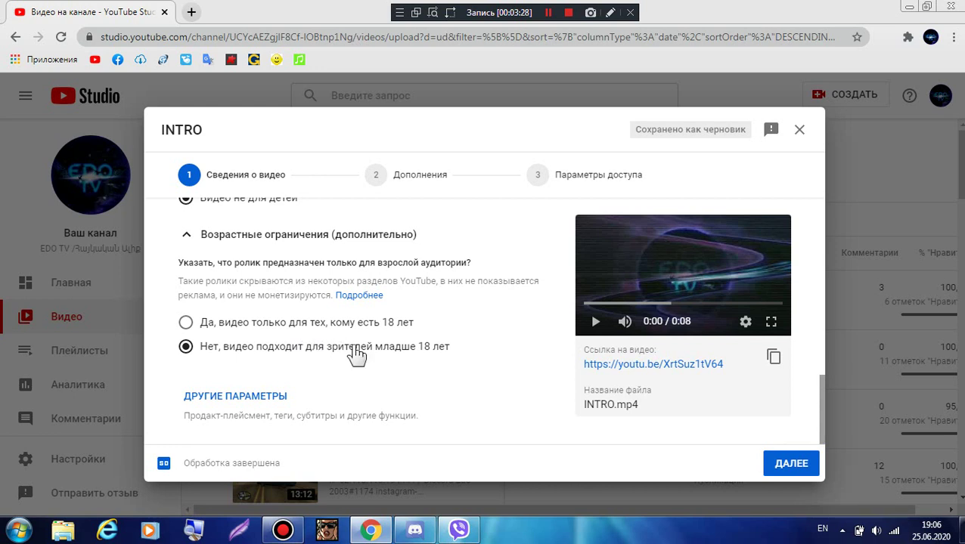
Look at the access parameters, return to the video details, and recheck the age restriction choices
left_click(596, 188)
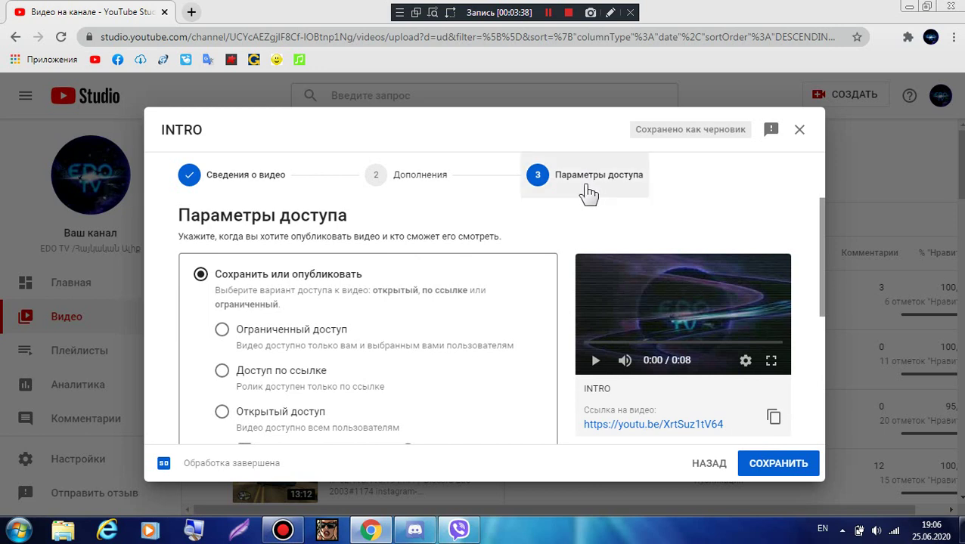
left_click(244, 185)
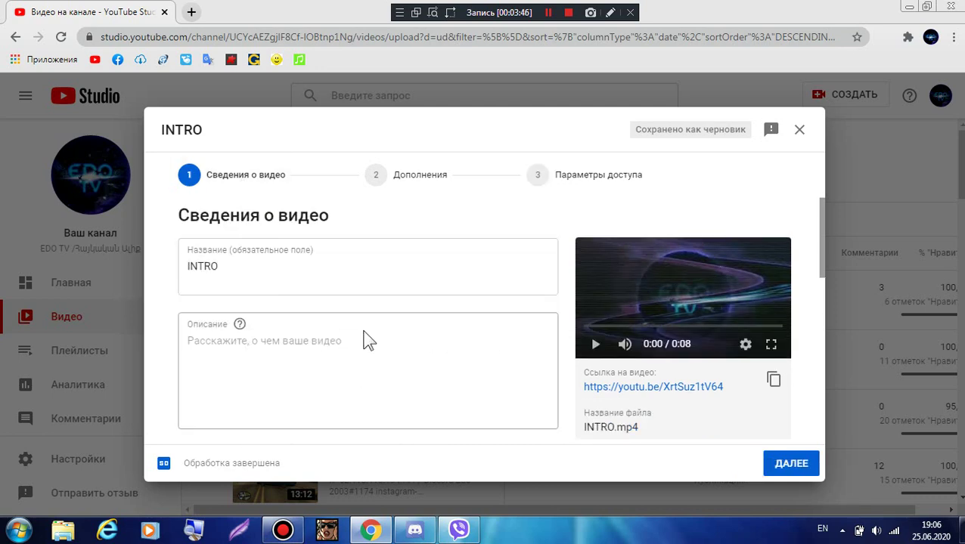
scroll(369, 321, "down", 5)
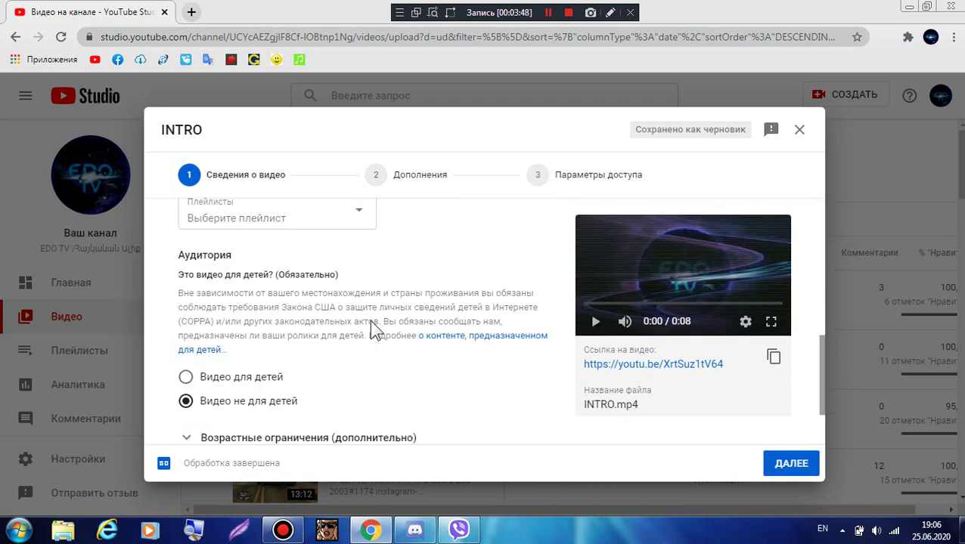
scroll(370, 322, "down", 2)
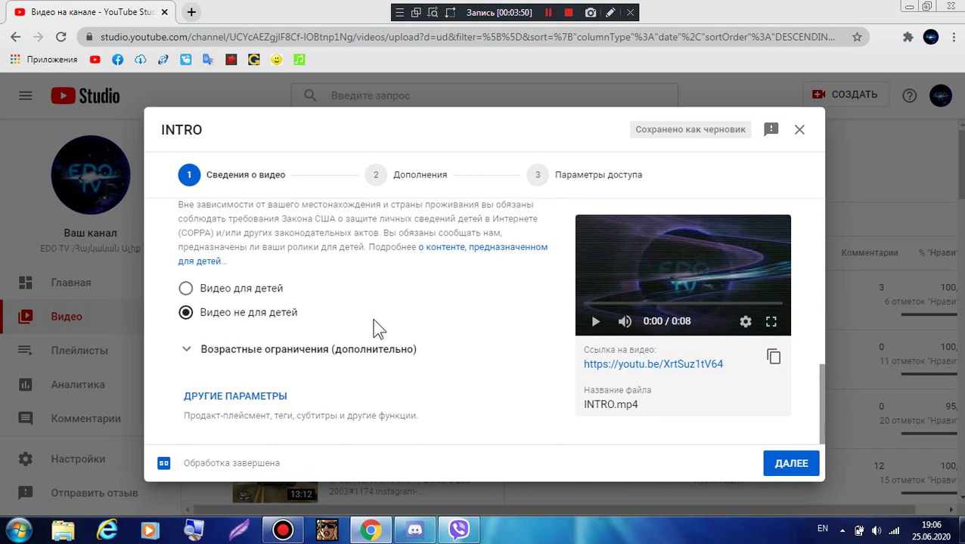
left_click(255, 362)
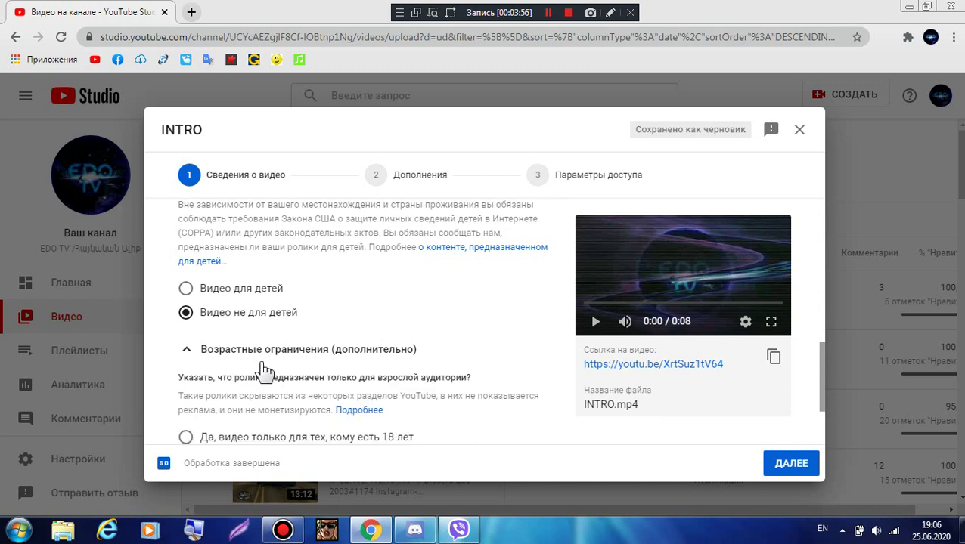
scroll(287, 364, "down", 2)
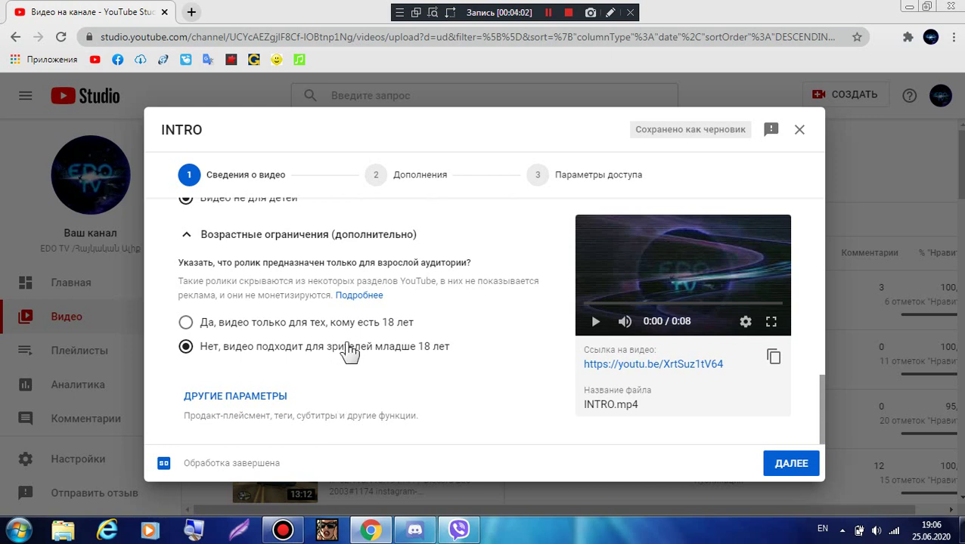
Set the INTRO video's access to "Открытый доступ" in the access parameters
left_click(601, 172)
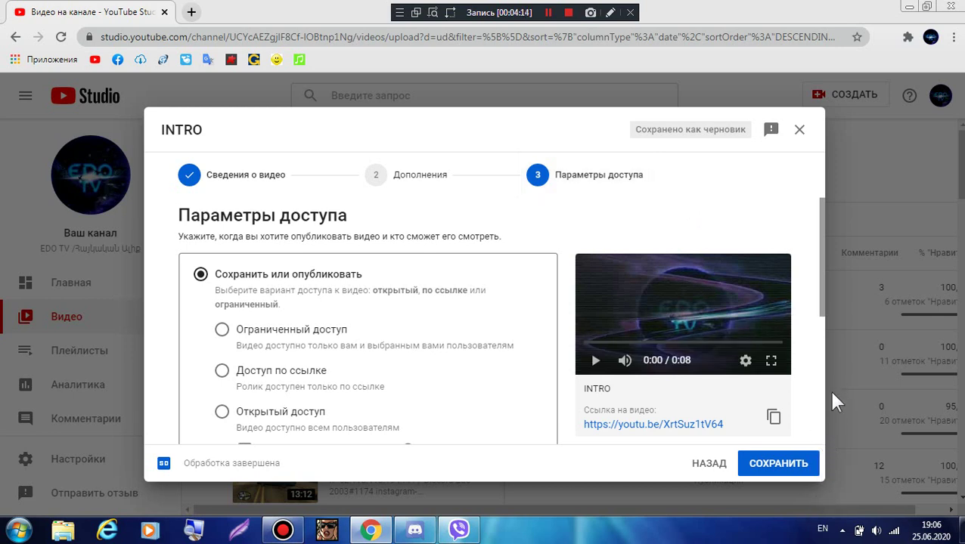
left_click(321, 427)
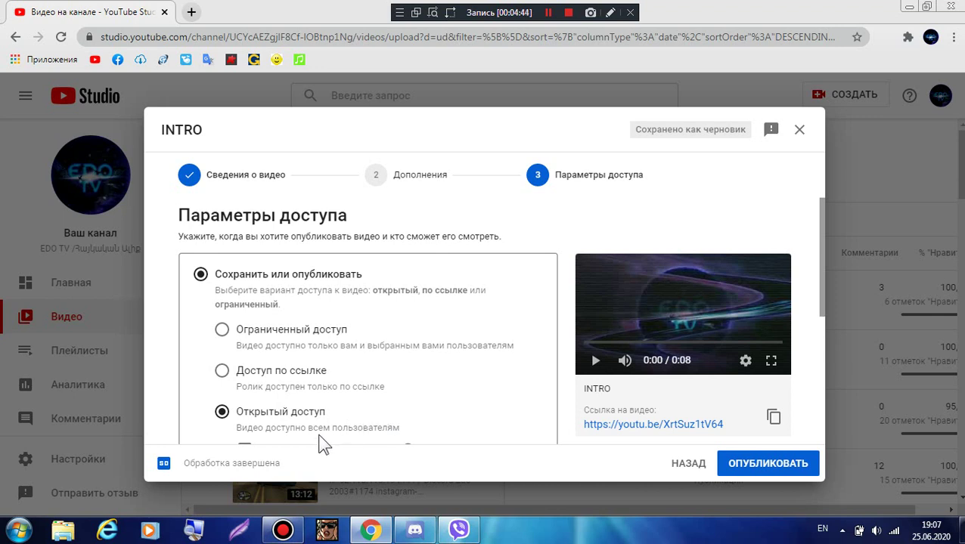
Minimize the browser and switch to the Bandicam recorder window
left_click(910, 7)
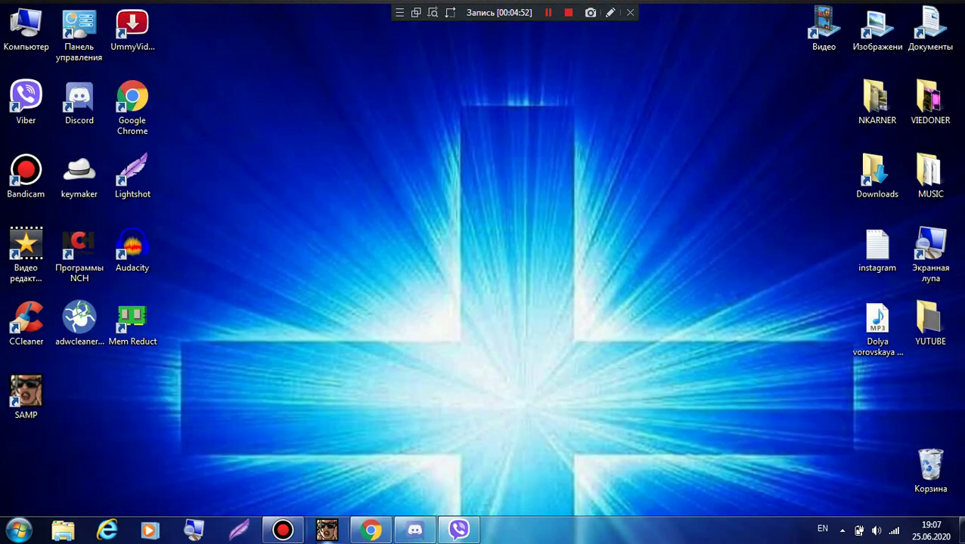
left_click(301, 533)
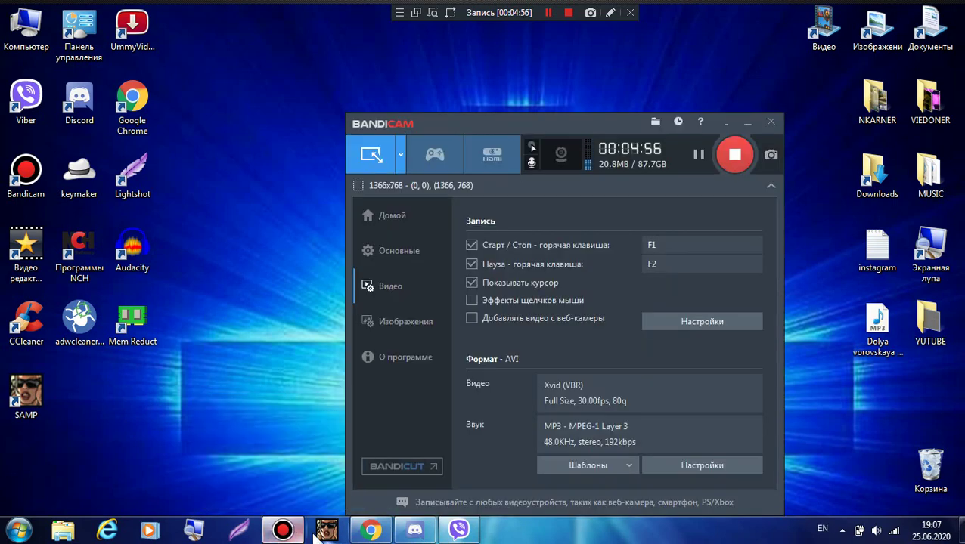